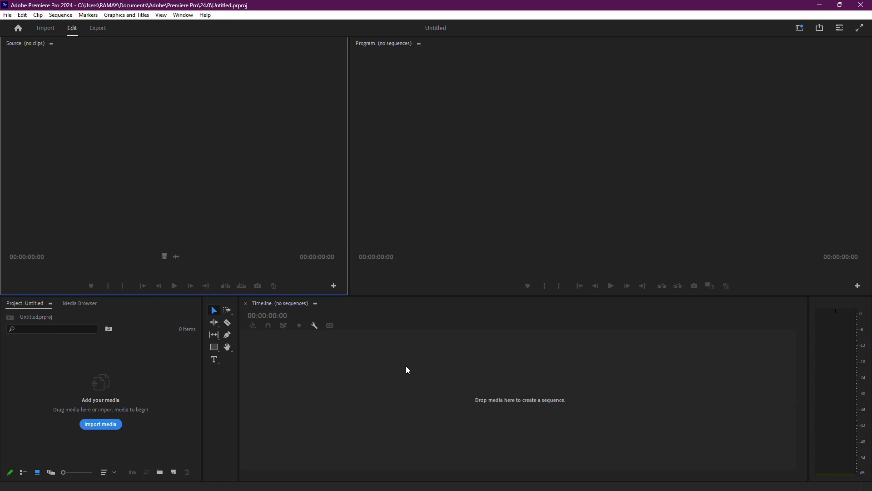
Bring up Task Manager, widen it to show disk and network, and sort processes by CPU.
left_click(382, 347)
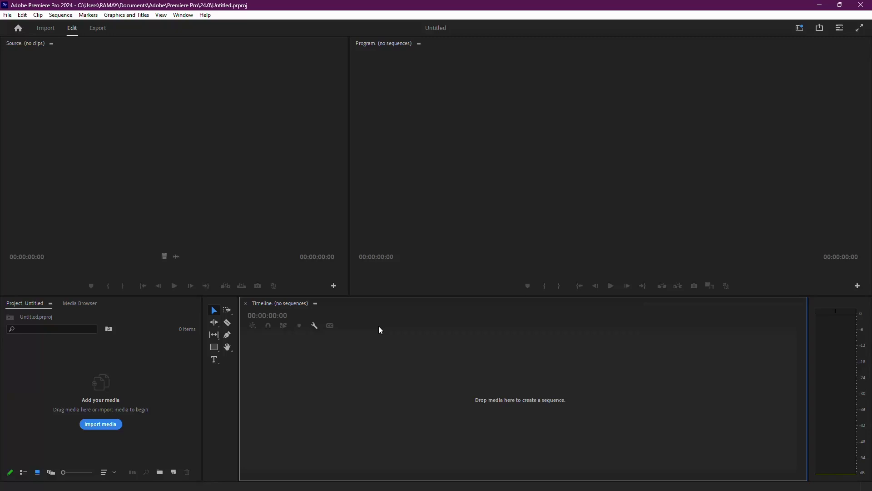
key("ctrl+shift+Escape")
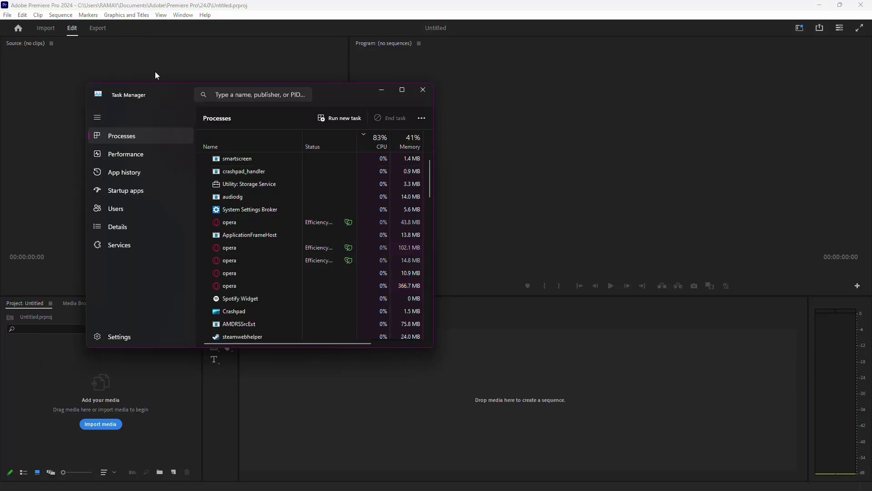
left_click_drag(159, 94, 240, 107)
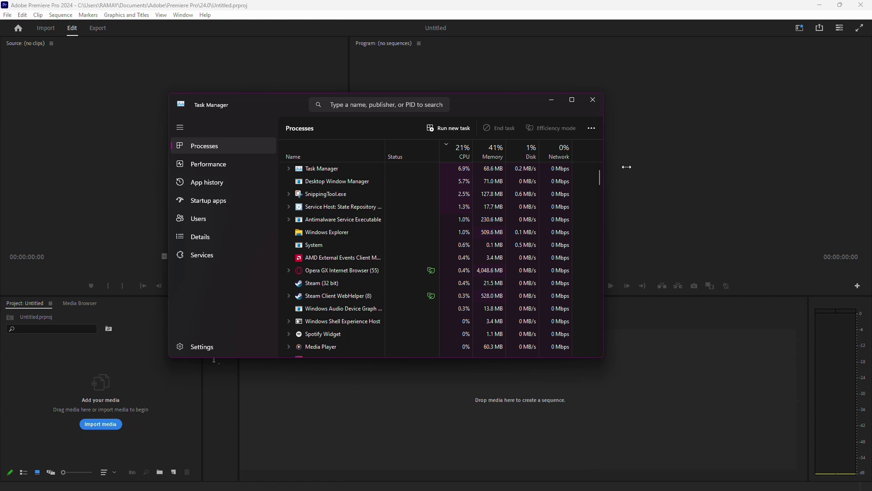
left_click_drag(516, 171, 679, 170)
left_click(449, 149)
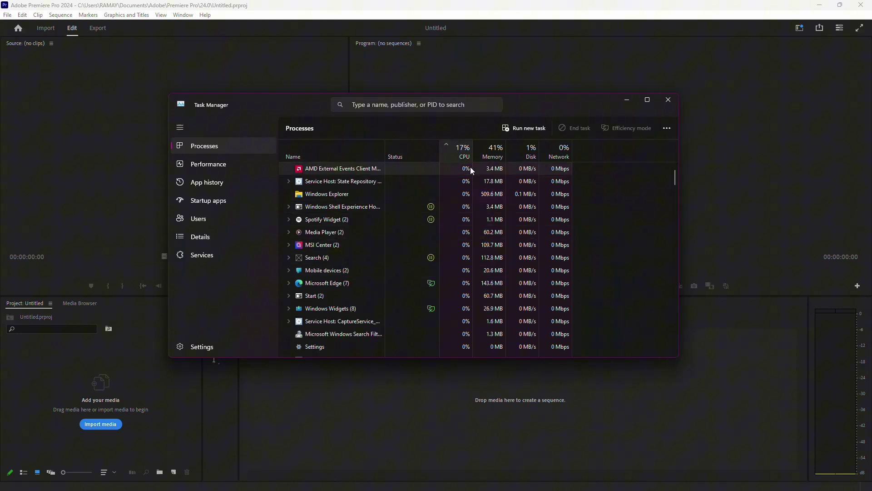
scroll(374, 181, "down", 1)
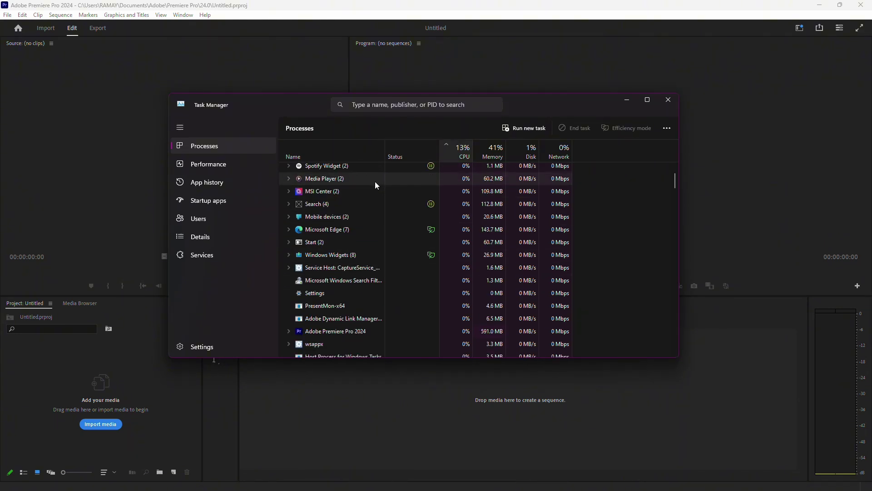
scroll(367, 209, "down", 1)
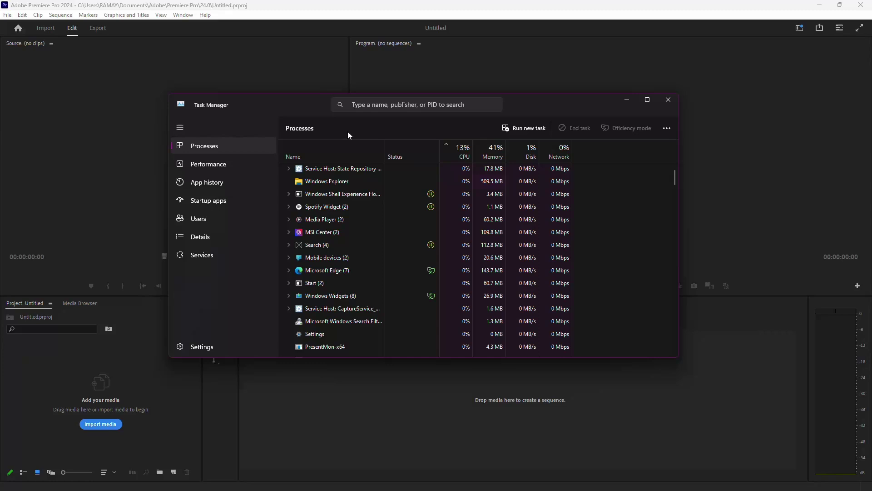
Re-sort processes by name and memory, close Task Manager, and open Premiere's File menu.
left_click(331, 148)
scroll(318, 265, "down", 1)
scroll(341, 279, "down", 1)
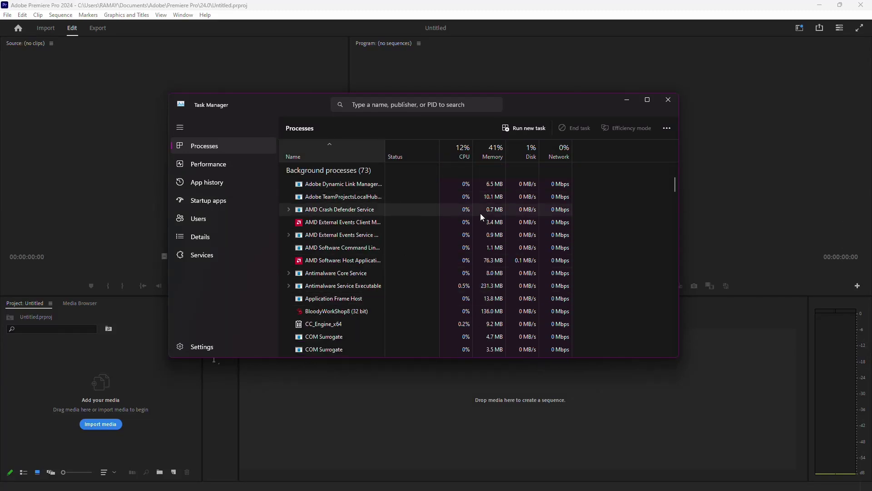
scroll(457, 235, "down", 1)
scroll(409, 266, "down", 3)
scroll(433, 261, "down", 3)
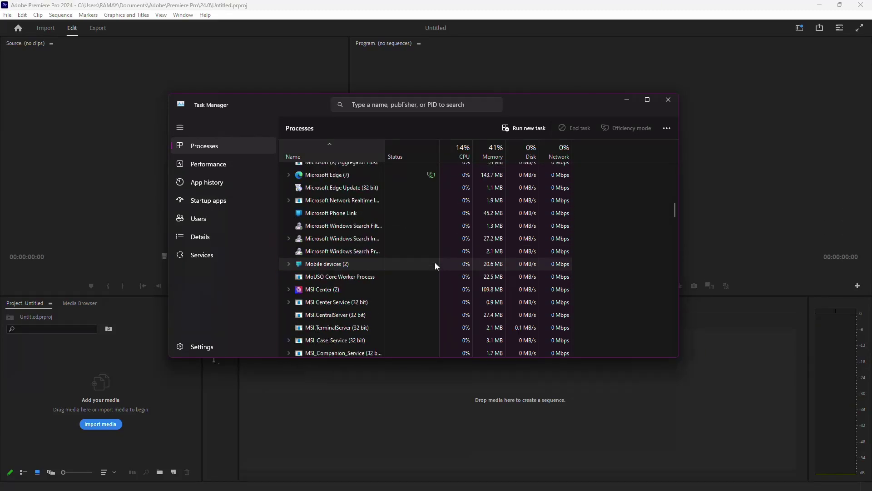
scroll(435, 262, "down", 2)
left_click(501, 152)
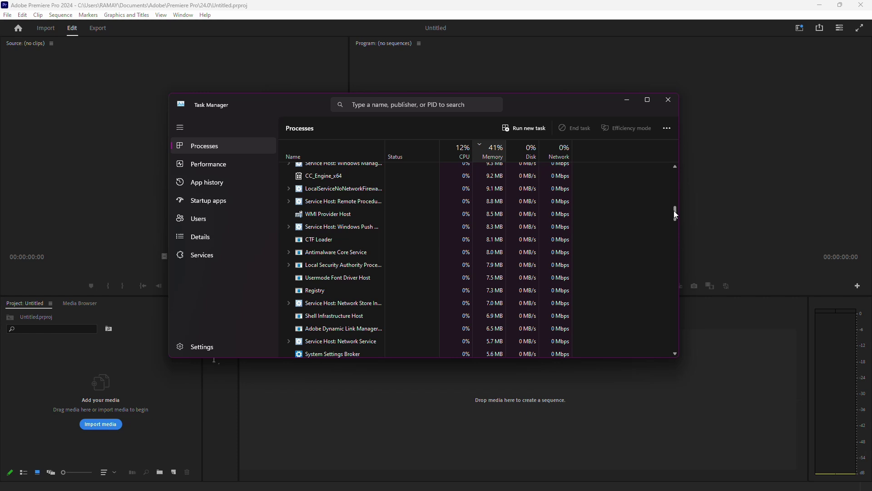
left_click_drag(674, 210, 675, 160)
left_click(372, 156)
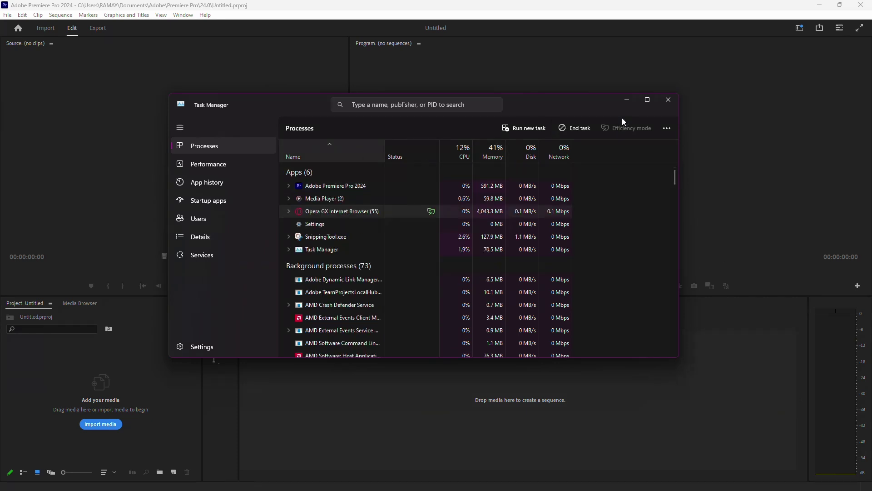
left_click(669, 100)
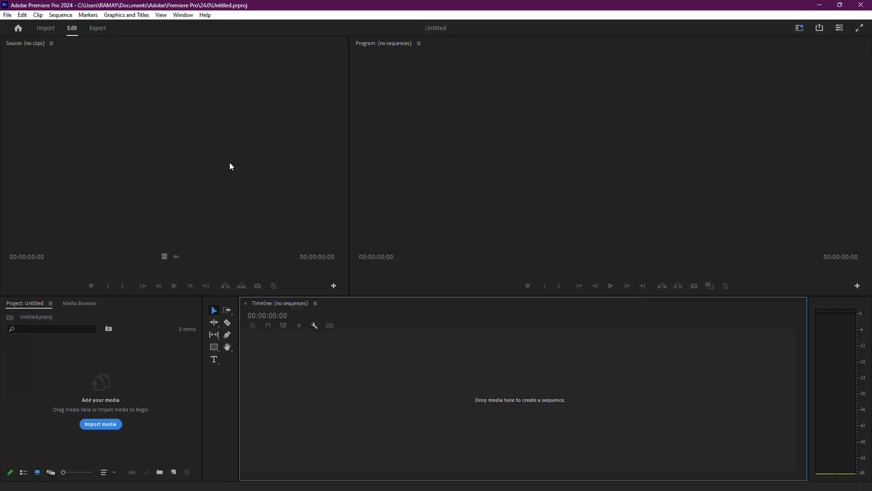
left_click(7, 14)
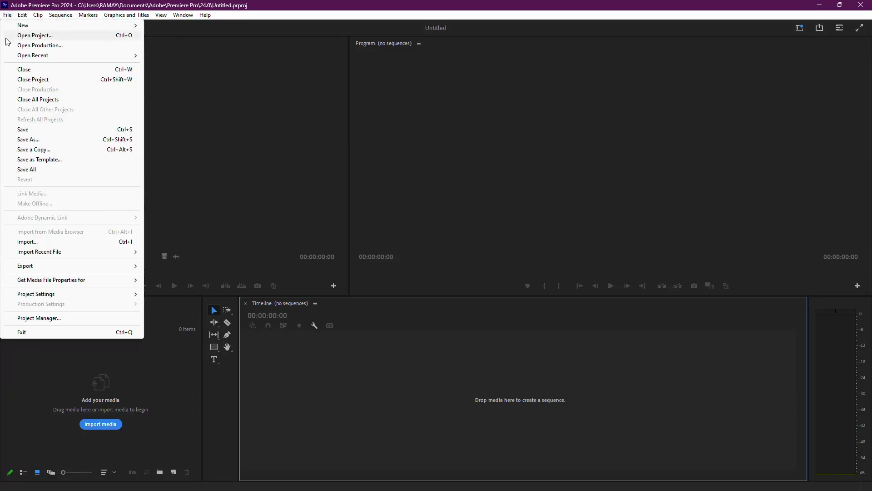
mouse_move(35, 293)
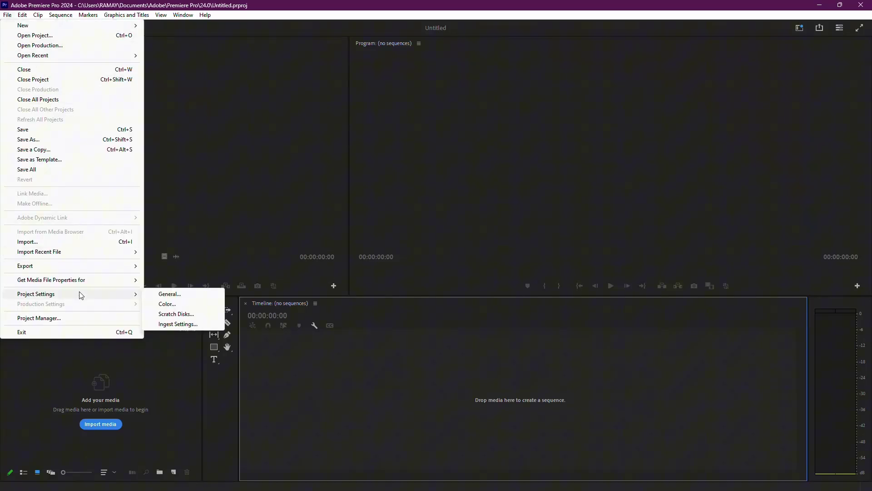
Set the General project renderer to Mercury Playback Engine GPU Acceleration (OpenCL).
left_click(179, 297)
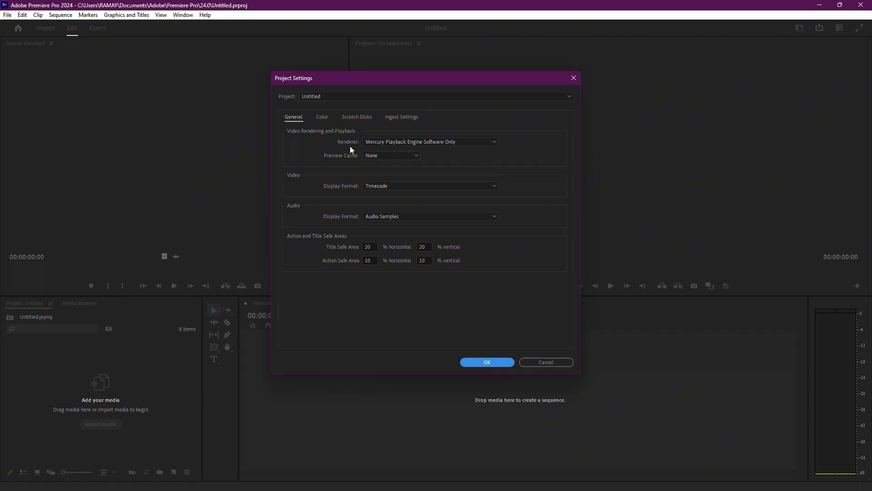
left_click(374, 142)
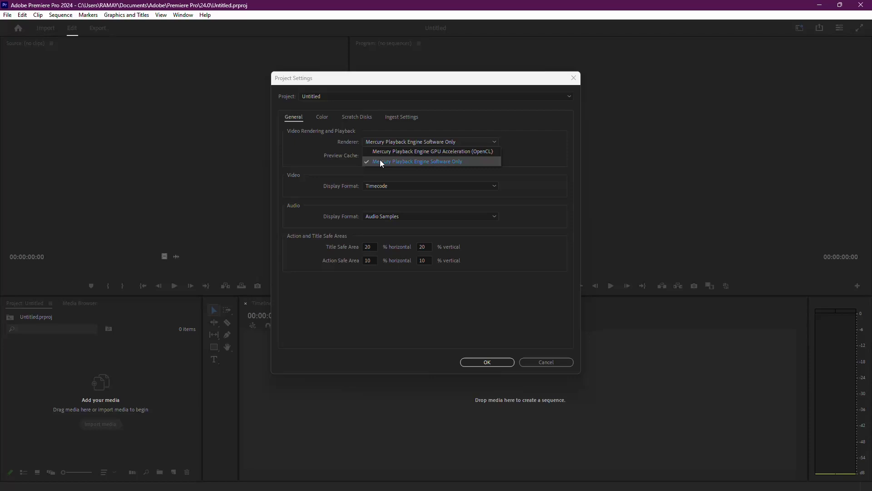
left_click(406, 154)
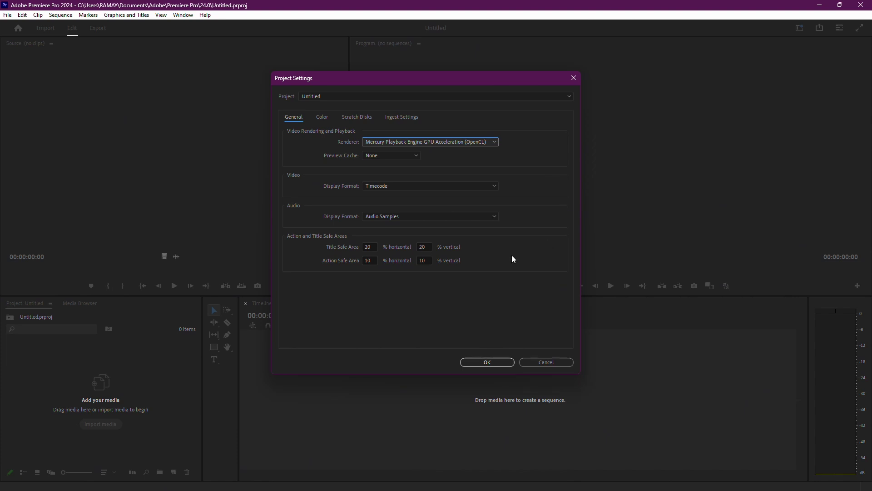
left_click(396, 145)
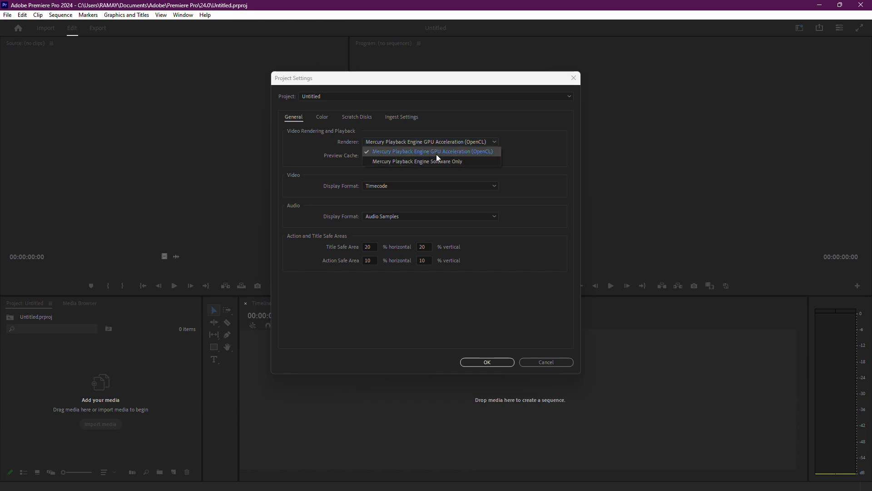
left_click(413, 149)
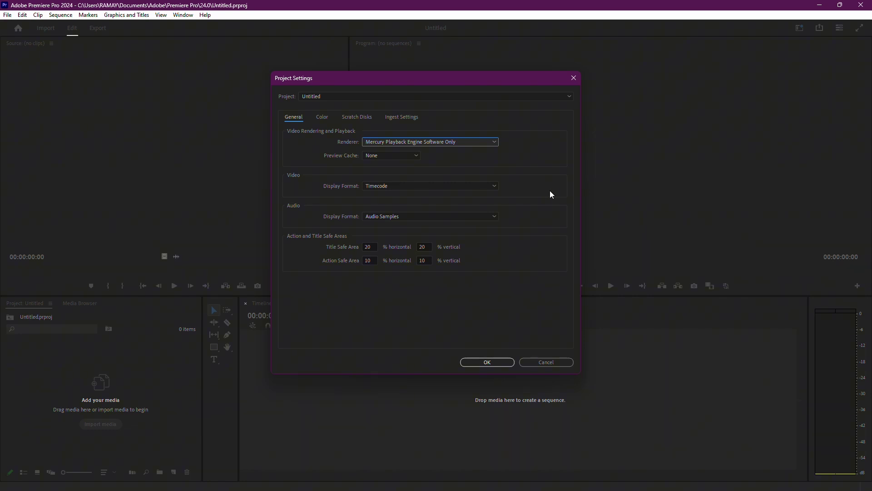
Reconfirm GPU Acceleration (OpenCL), apply the project settings, and open Media Cache preferences.
left_click(492, 142)
left_click(462, 146)
left_click(487, 362)
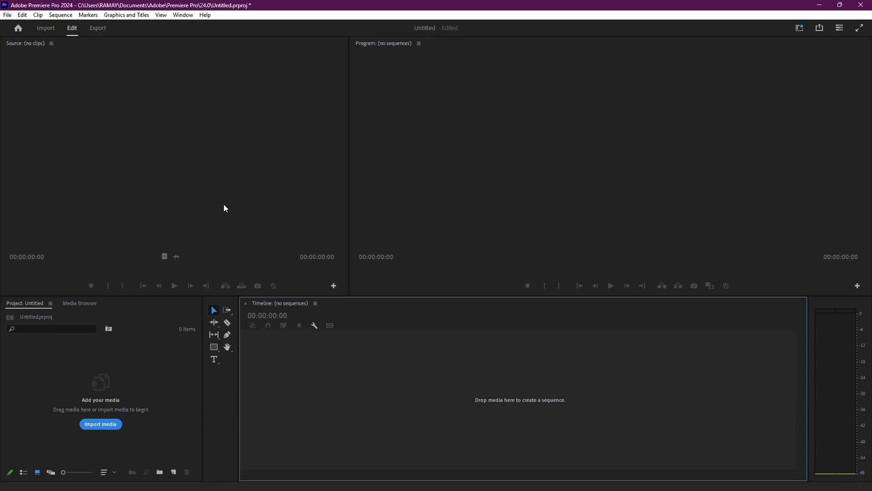
left_click(22, 16)
mouse_move(46, 327)
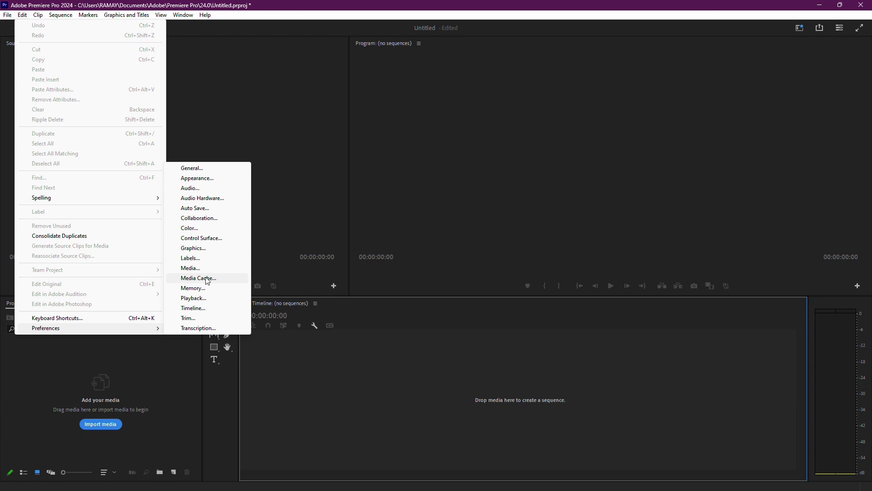
left_click(198, 279)
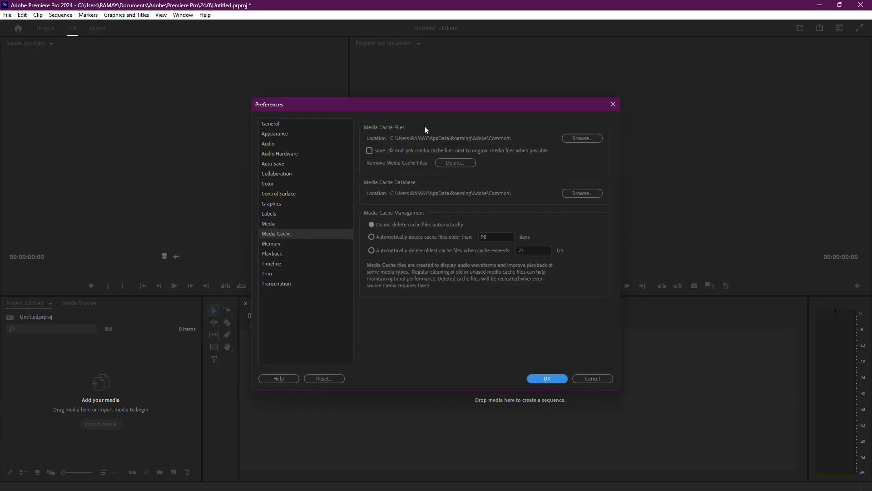
Delete unused media cache files and confirm the Preferences dialog with OK.
left_click(452, 163)
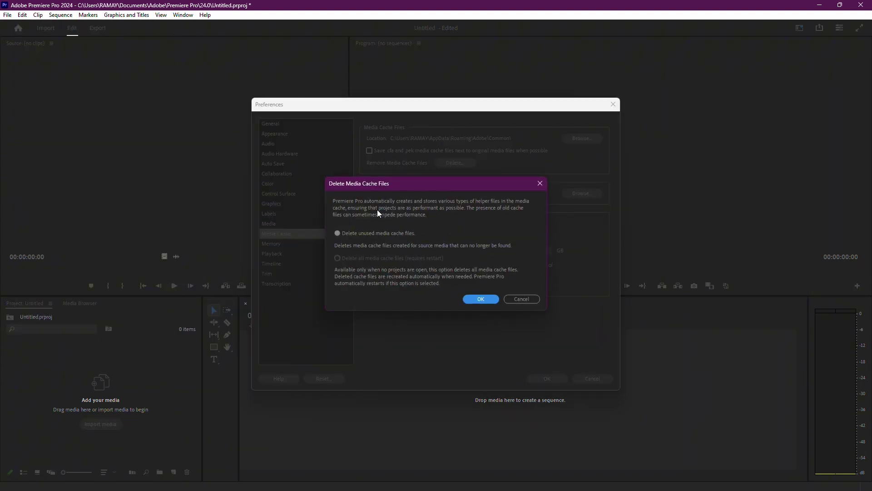
left_click(489, 301)
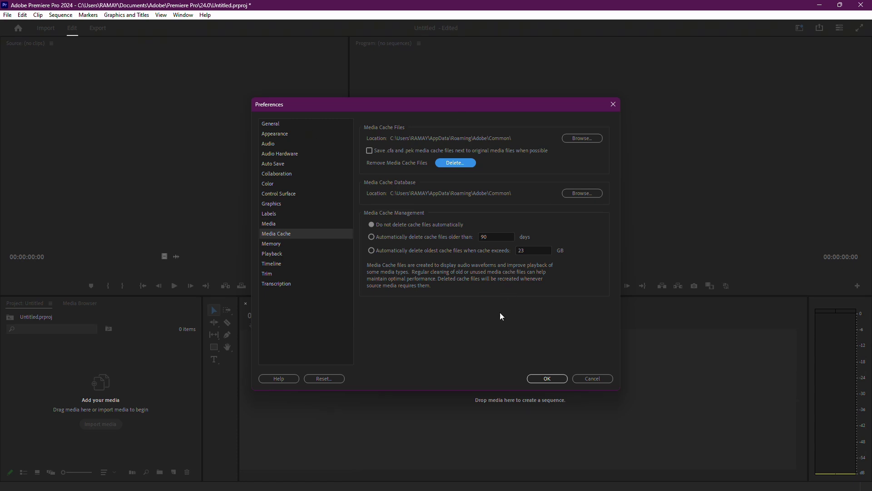
left_click(542, 378)
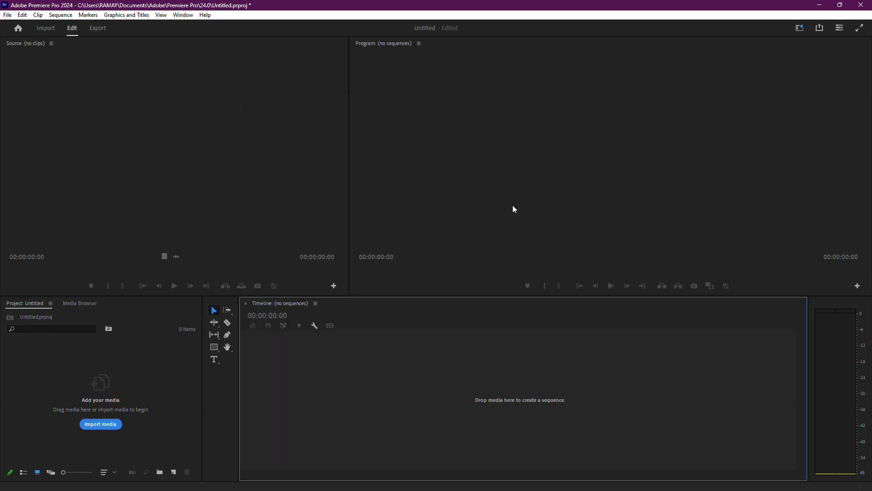